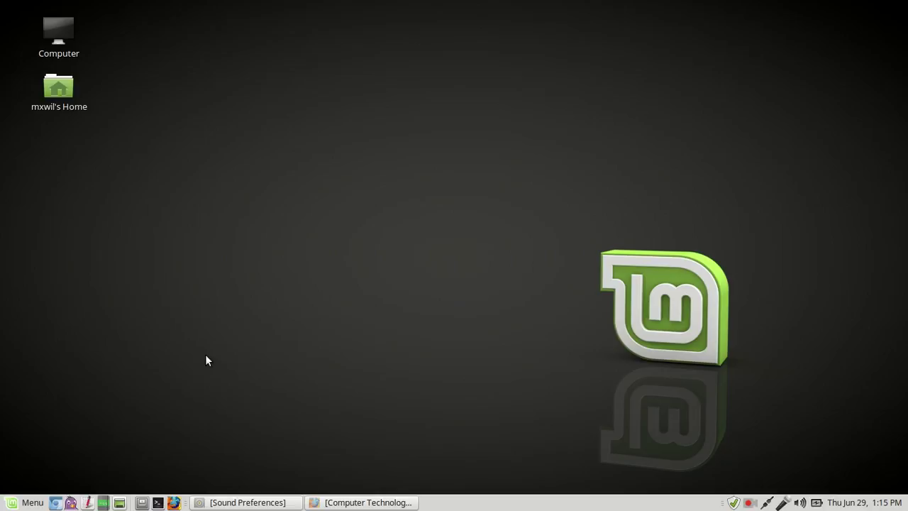
Launch Software Manager from the Menu and authenticate with the administrator password.
click(25, 504)
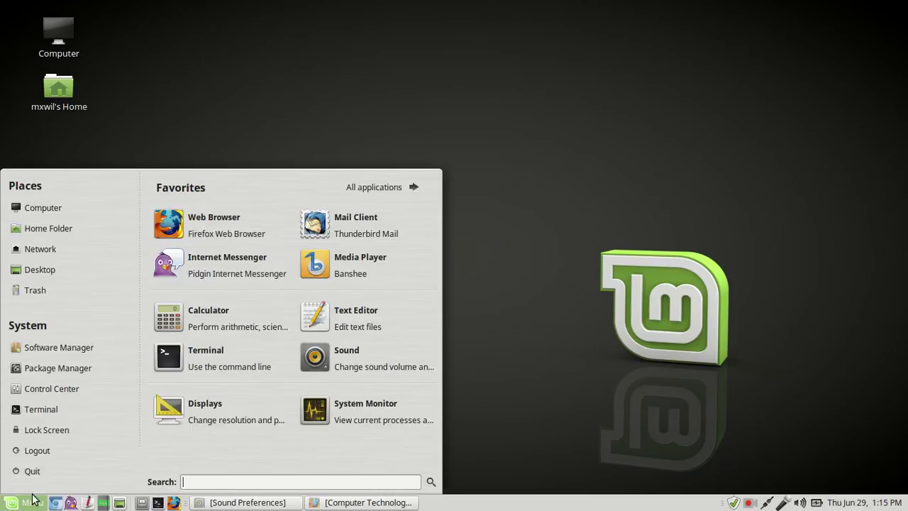
click(66, 349)
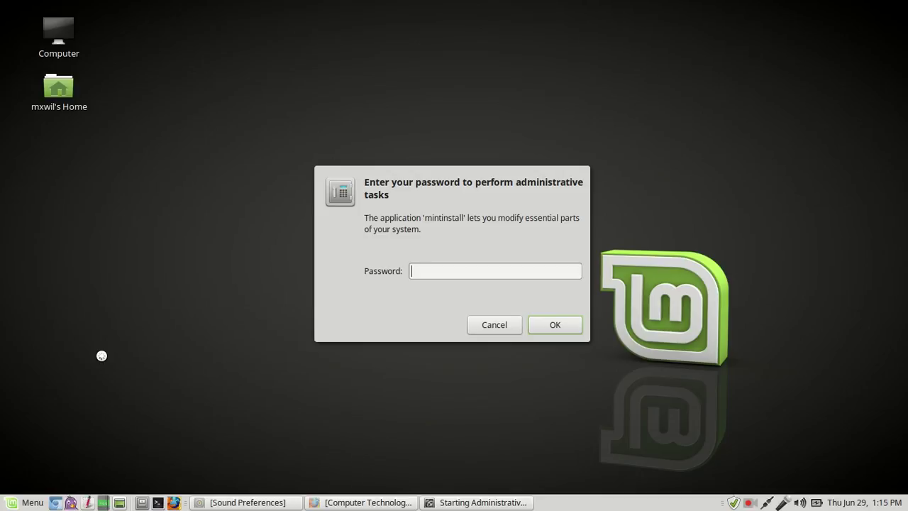
text(•••••••••)
key(Return)
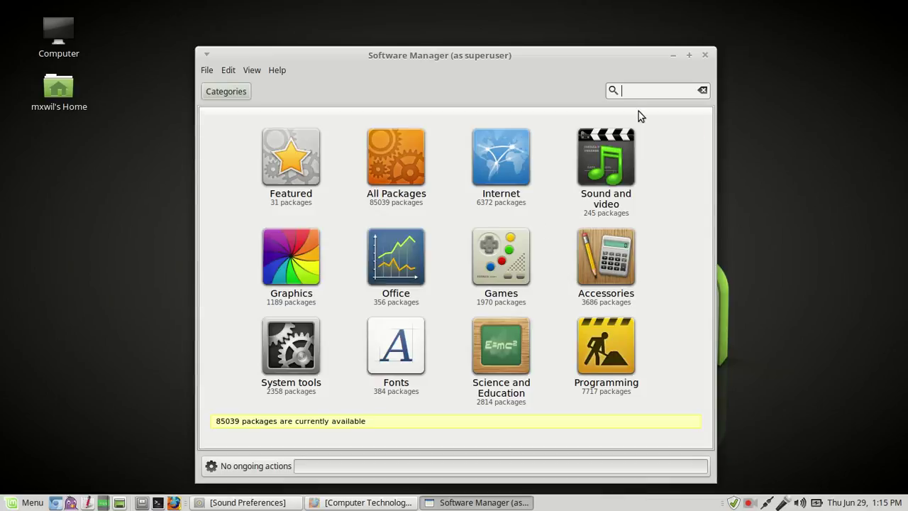
click(631, 91)
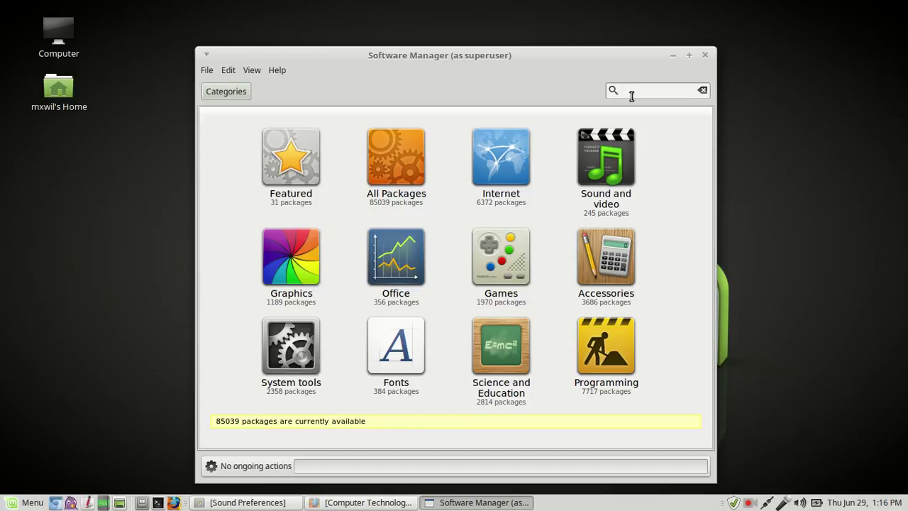
Open the Internet category, browse Firefox, Filezilla, Thunderbird and Skype, and end with Filezilla selected.
click(516, 176)
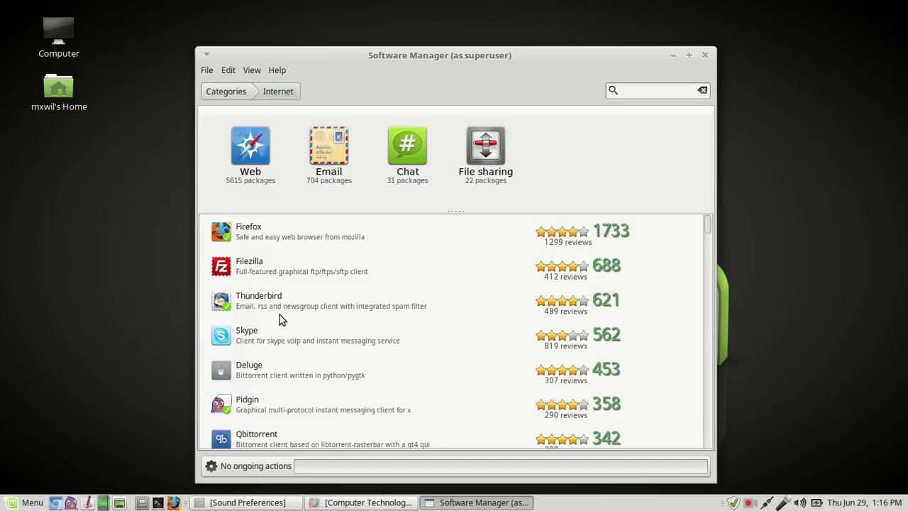
click(247, 236)
click(254, 272)
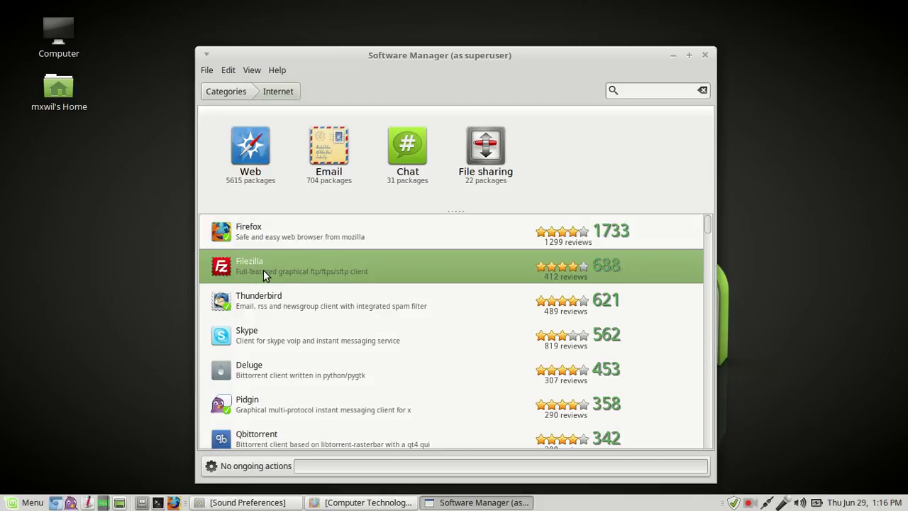
click(299, 304)
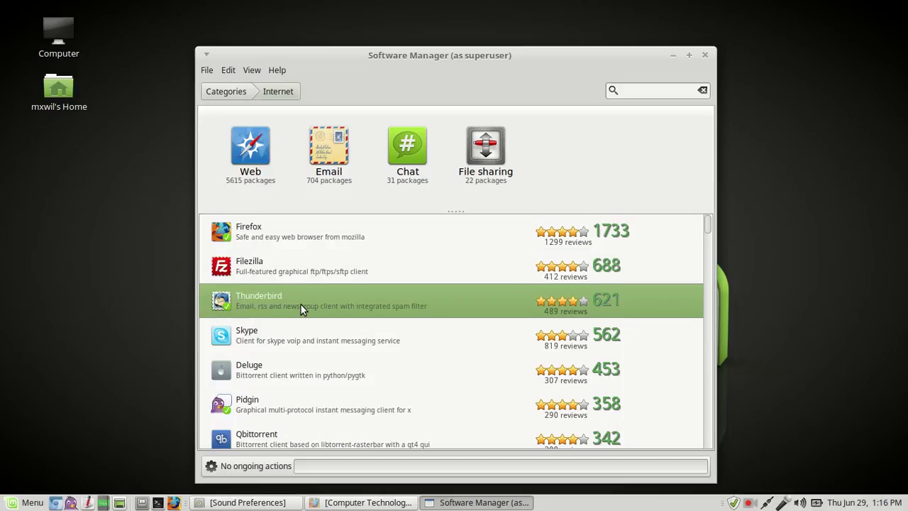
click(269, 344)
scroll(297, 340, down, 3)
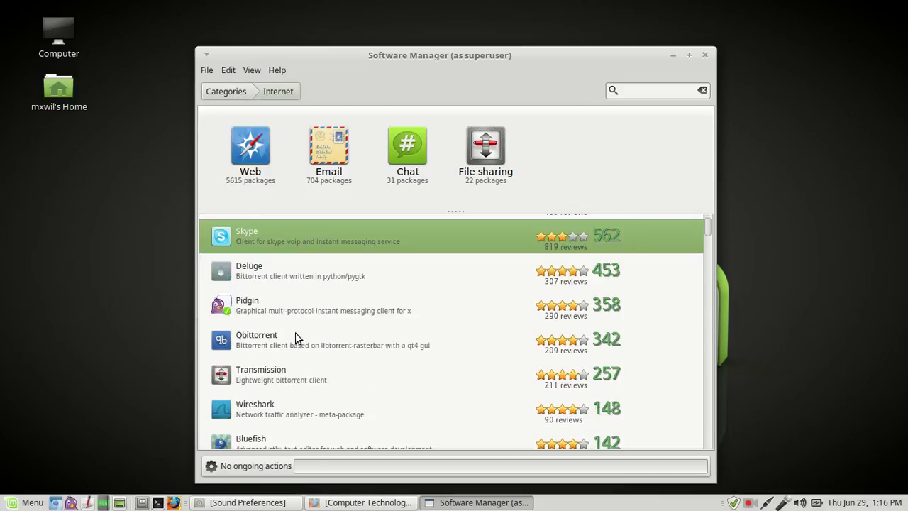
scroll(297, 339, down, 9)
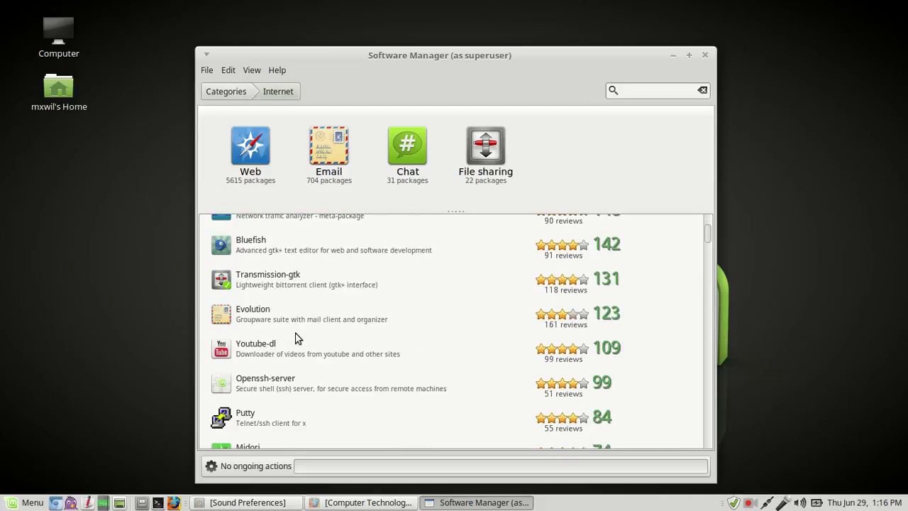
scroll(298, 326, up, 12)
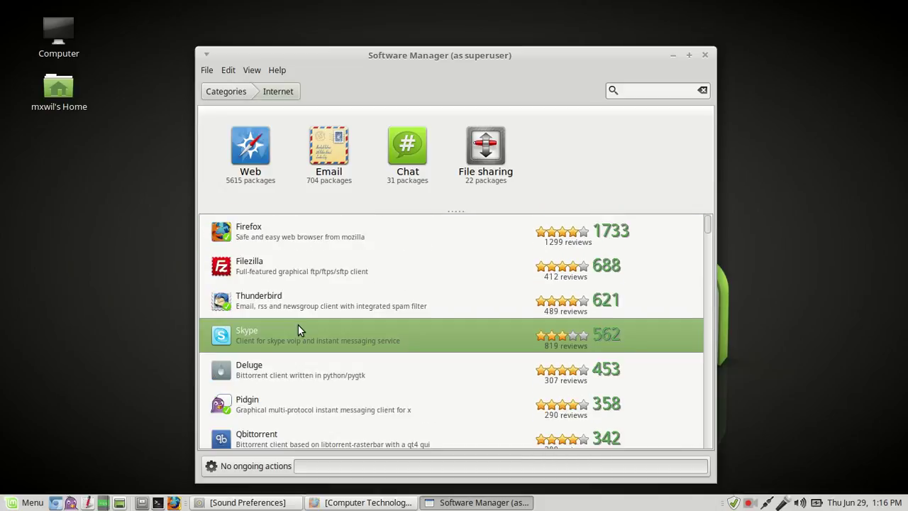
click(267, 275)
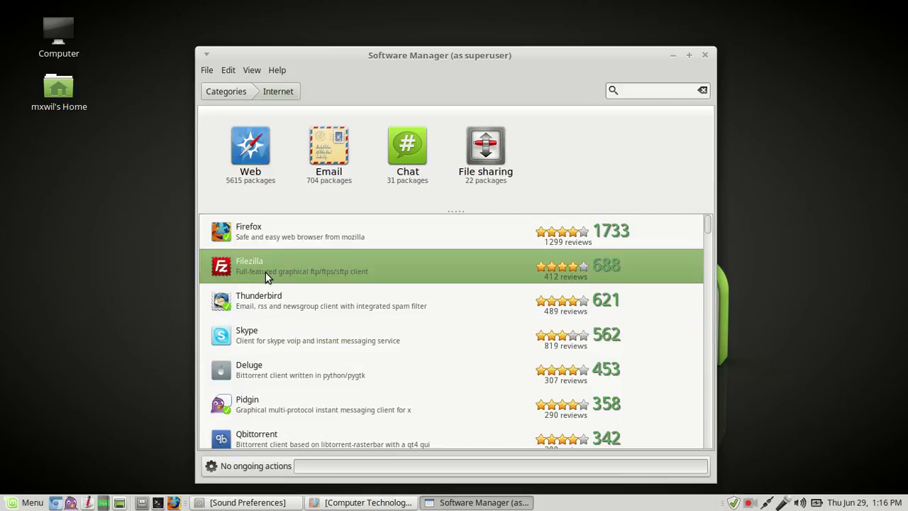
Open Filezilla's package page (Not installed, 3MB download) and scroll through it and back to the top.
double_click(265, 271)
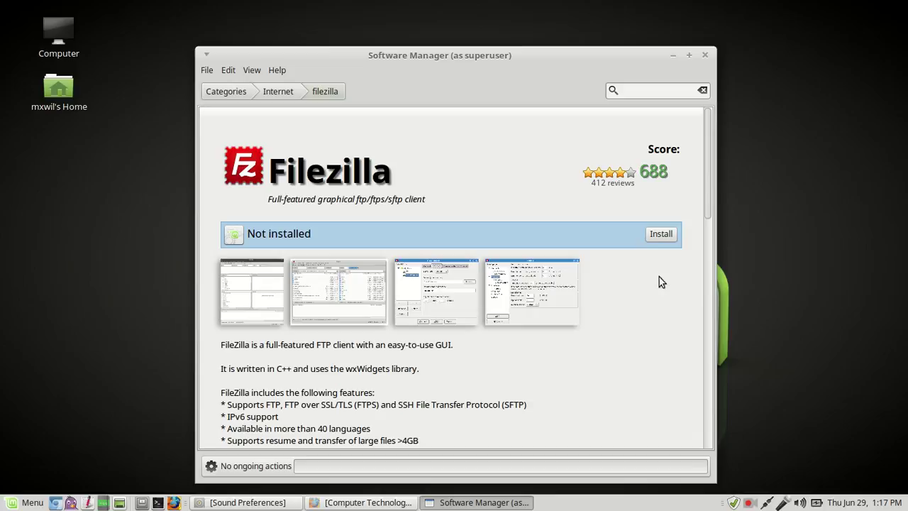
scroll(686, 319, down, 5)
scroll(685, 320, down, 9)
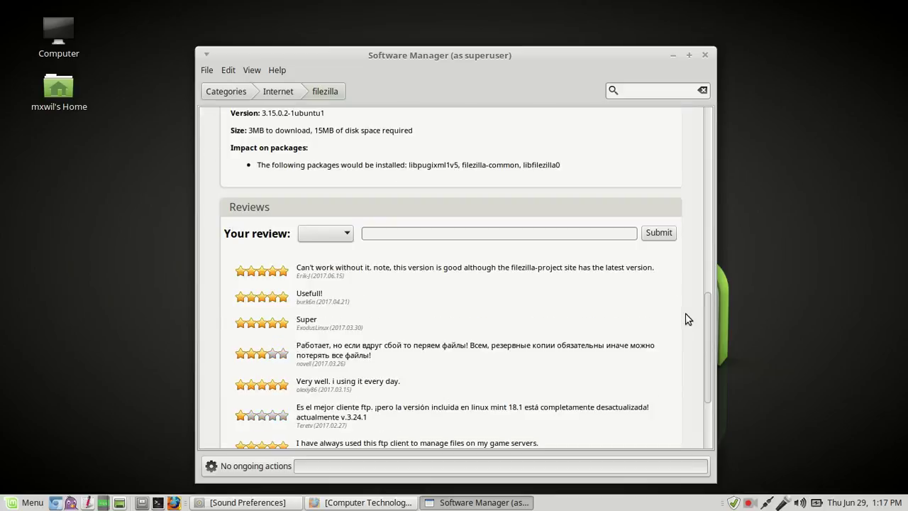
scroll(685, 319, down, 2)
scroll(687, 322, up, 5)
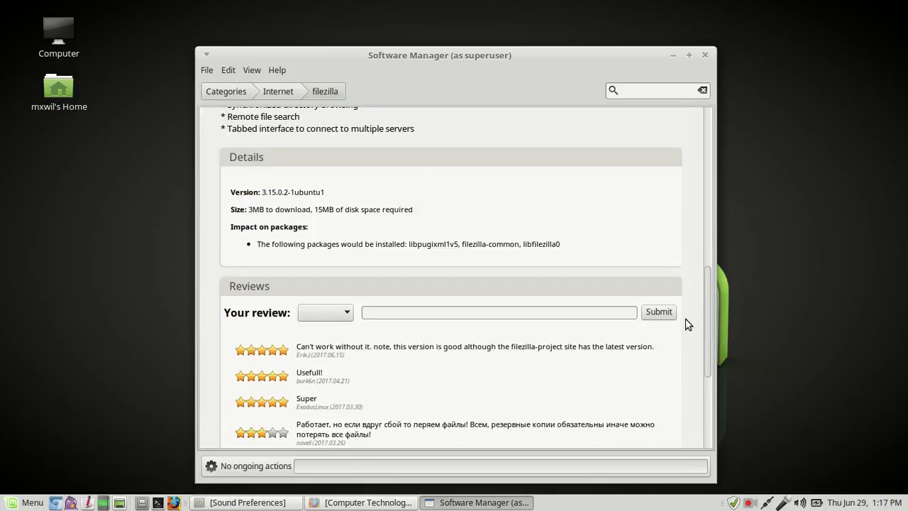
scroll(687, 324, down, 3)
scroll(687, 323, up, 10)
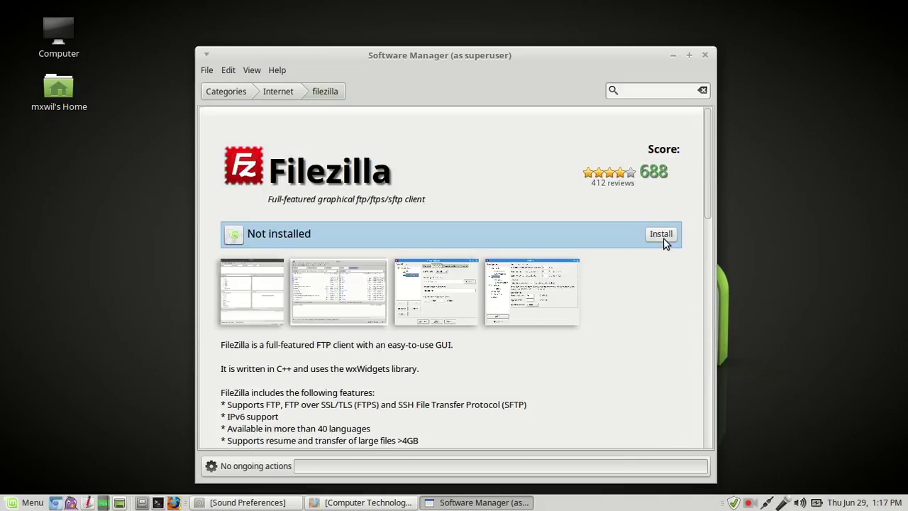
Install Filezilla and dismiss the installation error message with OK.
click(664, 238)
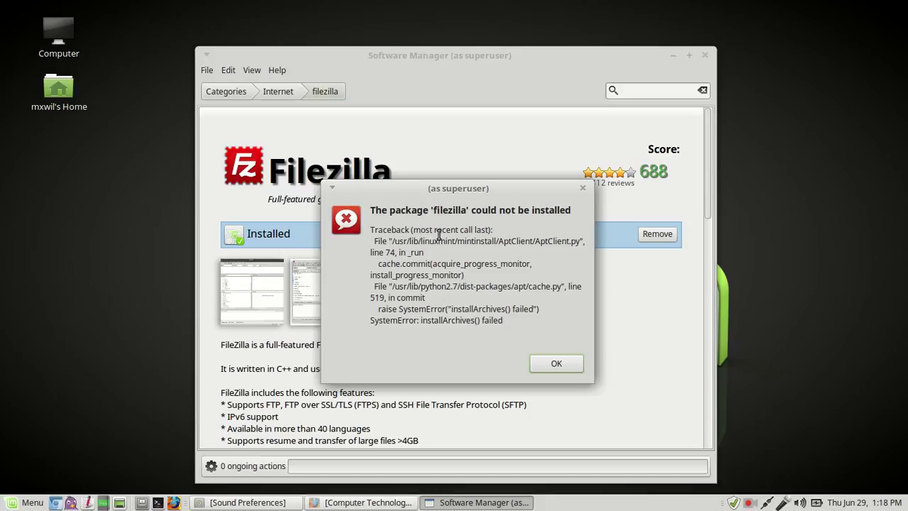
click(553, 367)
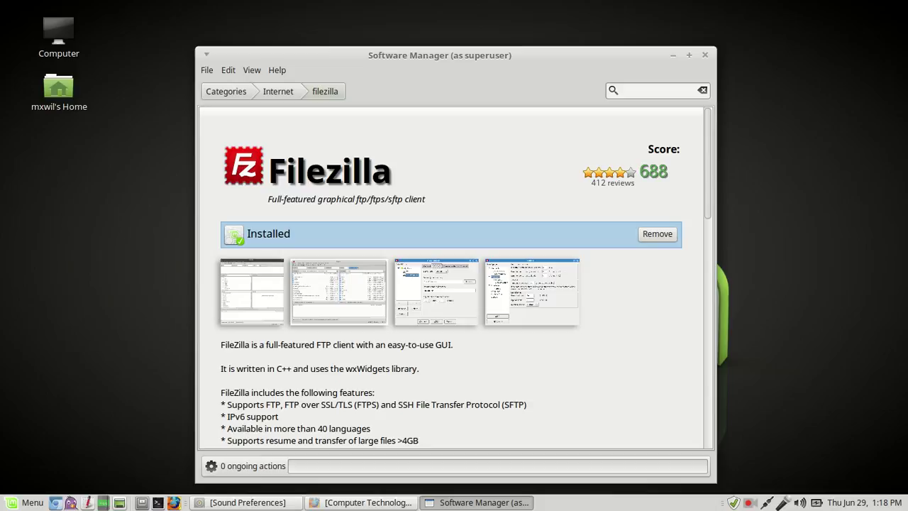
Start FileZilla from the Menu's All applications, Internet category.
click(26, 505)
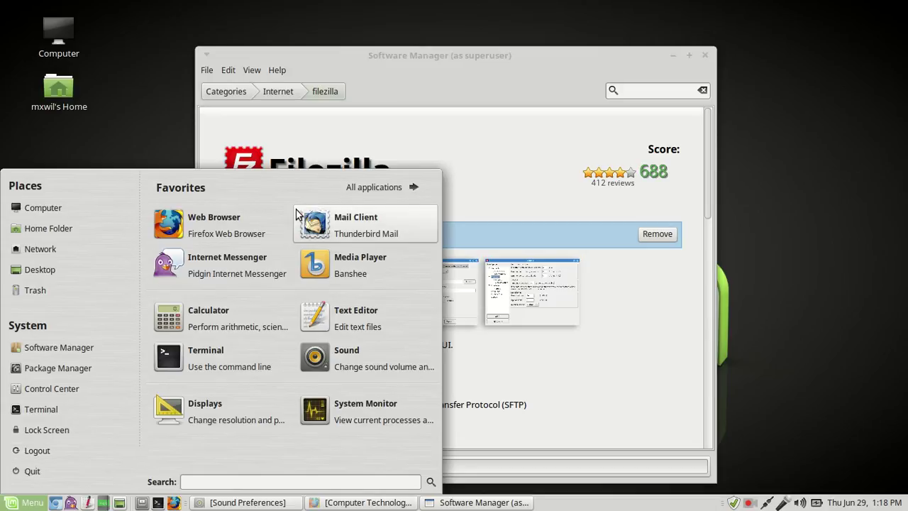
click(385, 192)
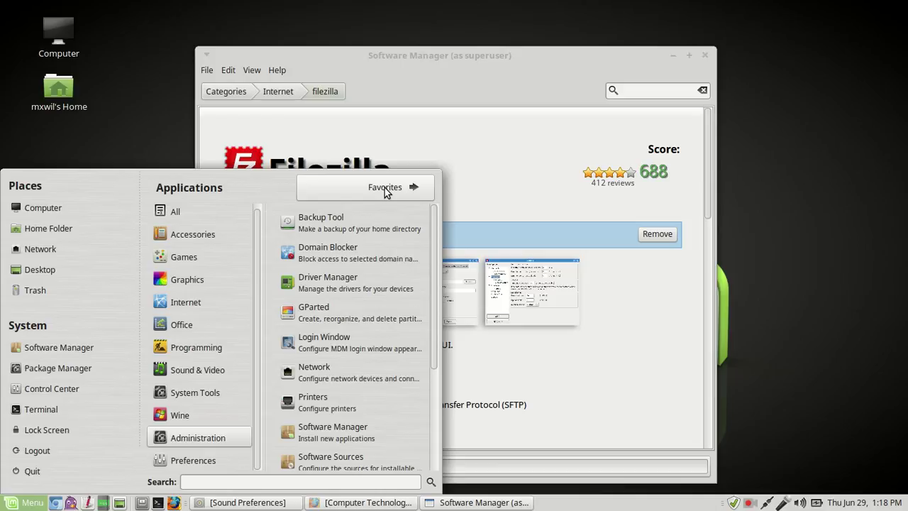
mouse_move(186, 305)
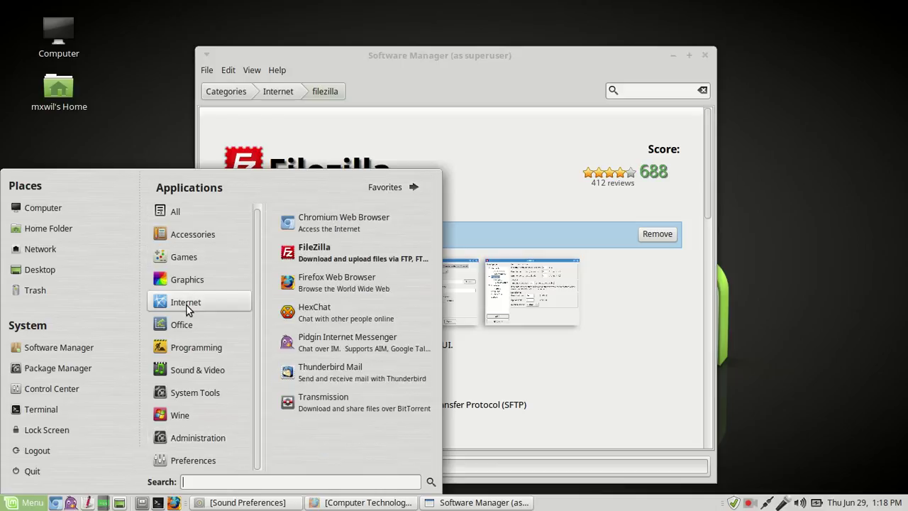
click(337, 255)
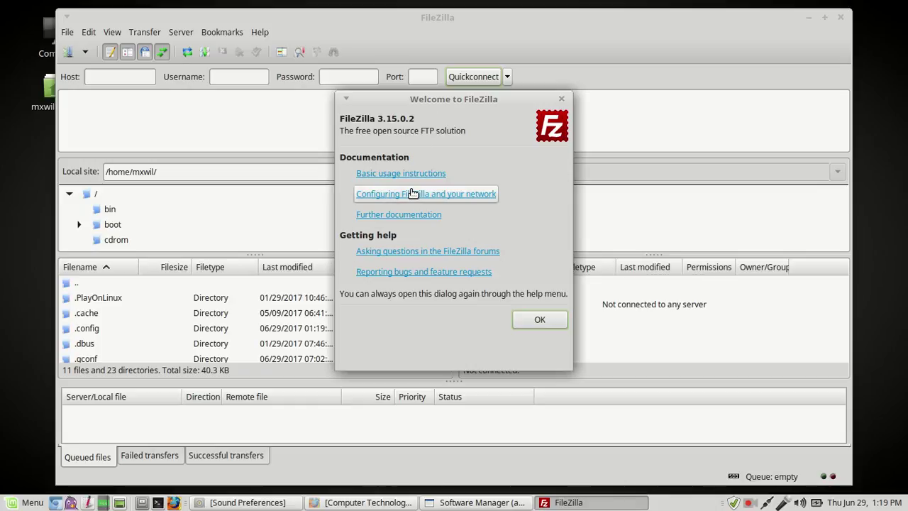
Dismiss FileZilla's Welcome dialog and close the FileZilla window.
click(539, 320)
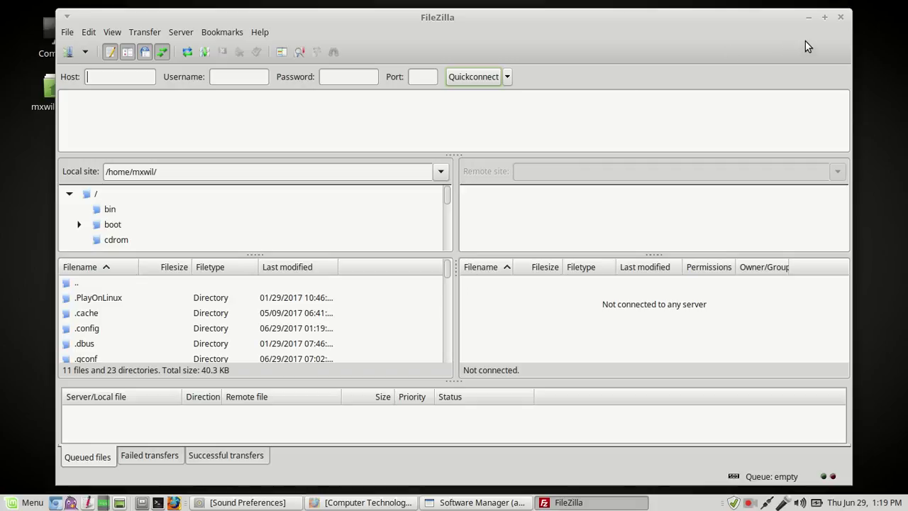
click(842, 17)
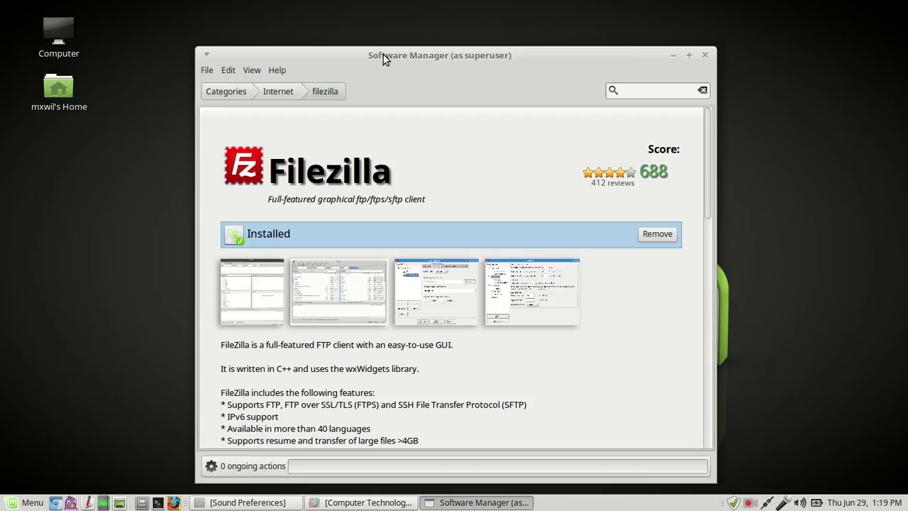
Close Software Manager and open the Control Center from the Menu.
click(705, 55)
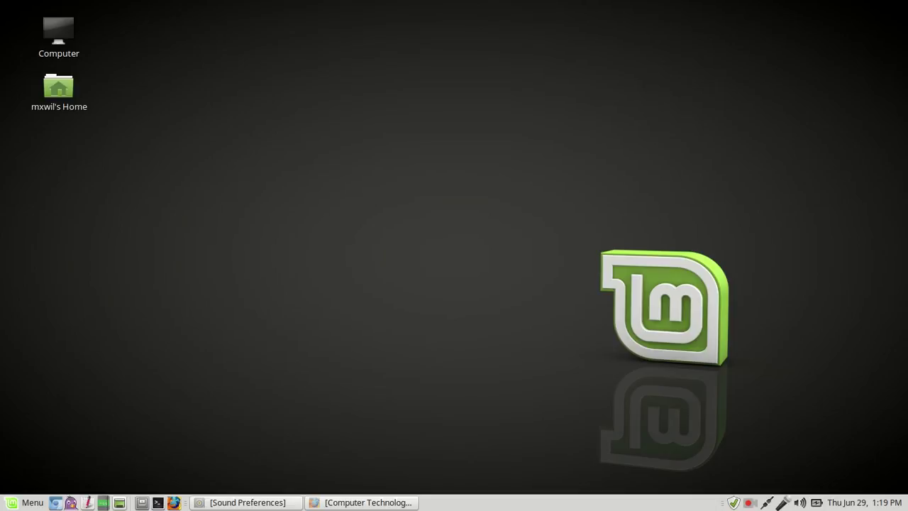
click(29, 502)
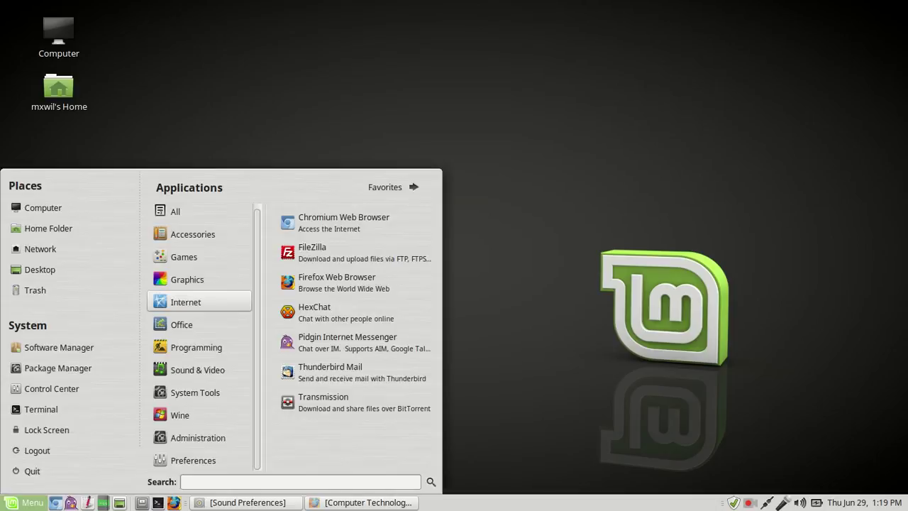
click(75, 390)
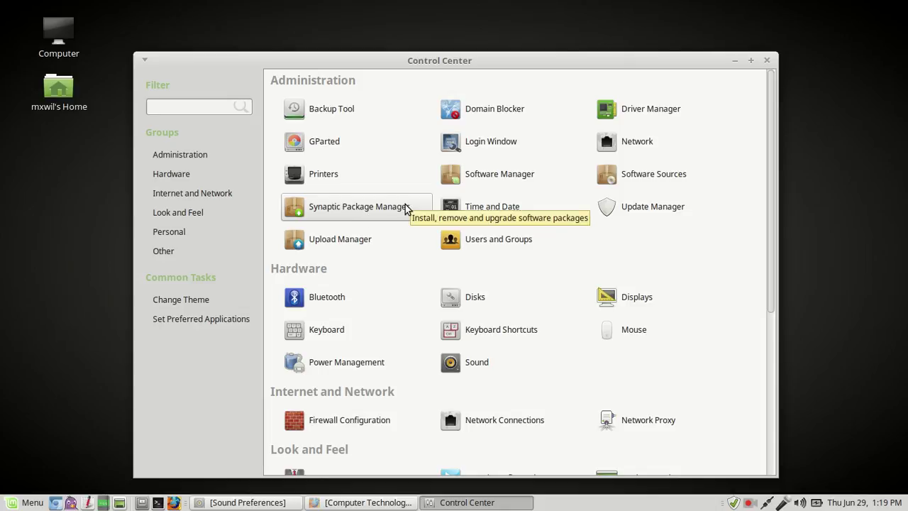
Launch Synaptic Package Manager from Control Center and authenticate with the administrator password.
click(338, 213)
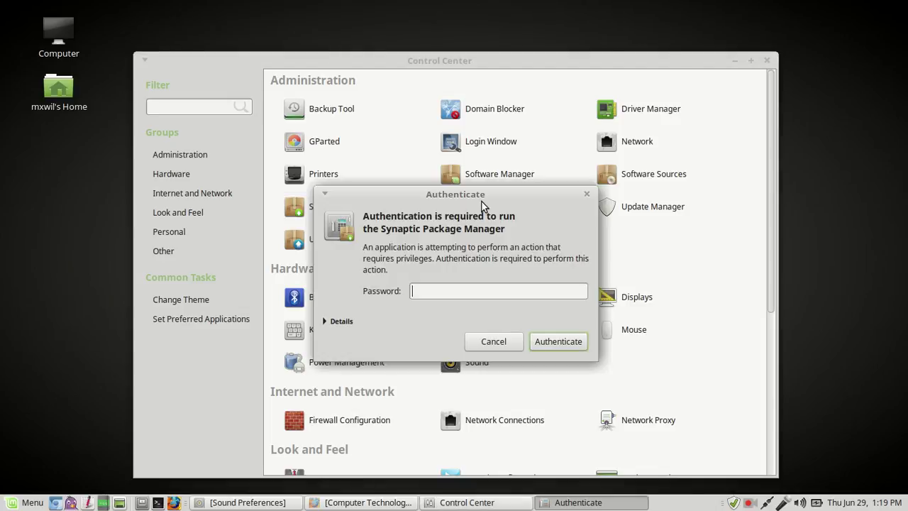
text(•••••••••)
key(Return)
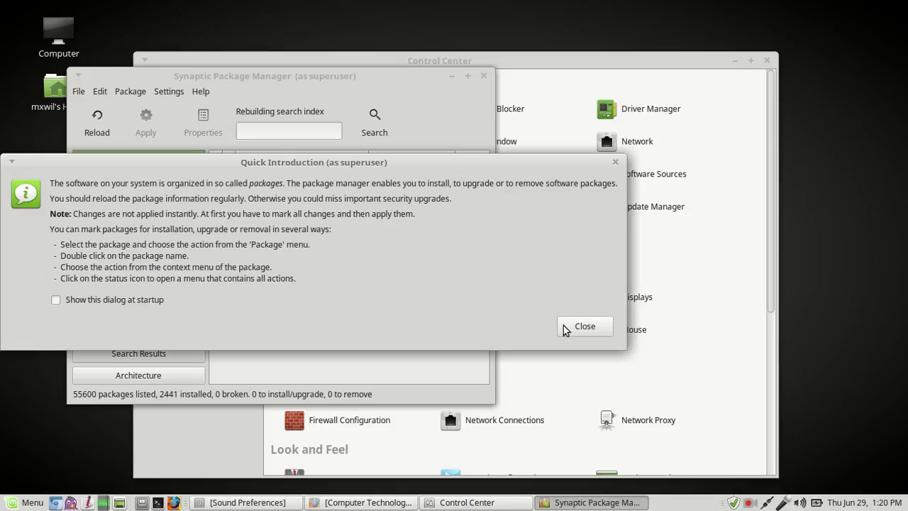
Close Synaptic's Quick Introduction dialog to reveal the package list.
click(594, 325)
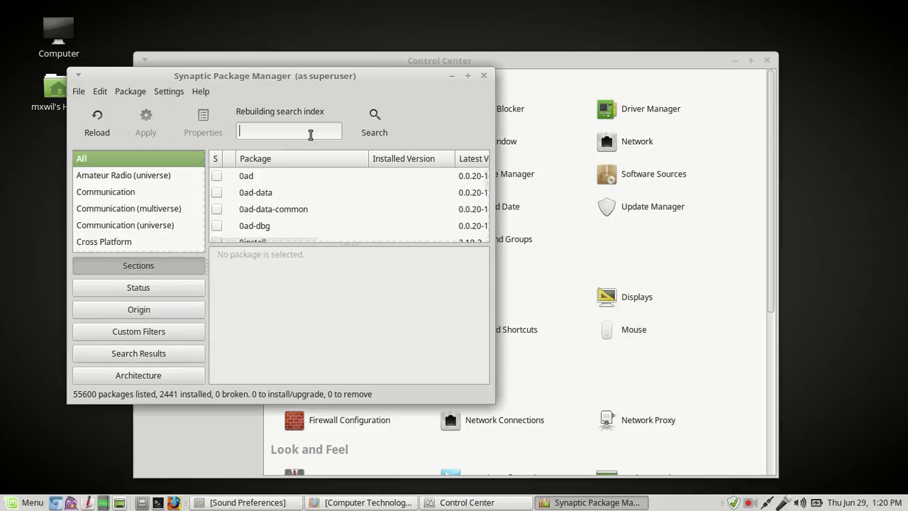
Maximize Synaptic and browse the Amateur Radio, Communication, Cross Platform, Databases and Debug sections.
click(469, 76)
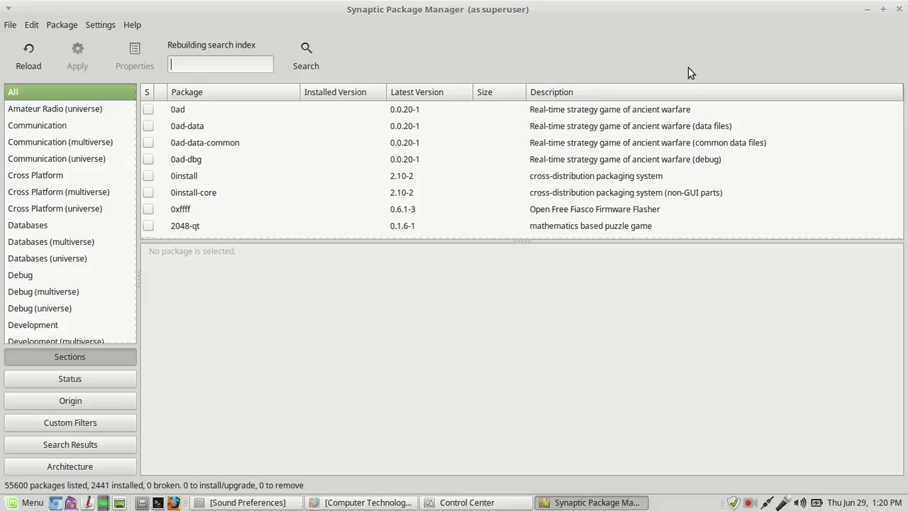
click(36, 113)
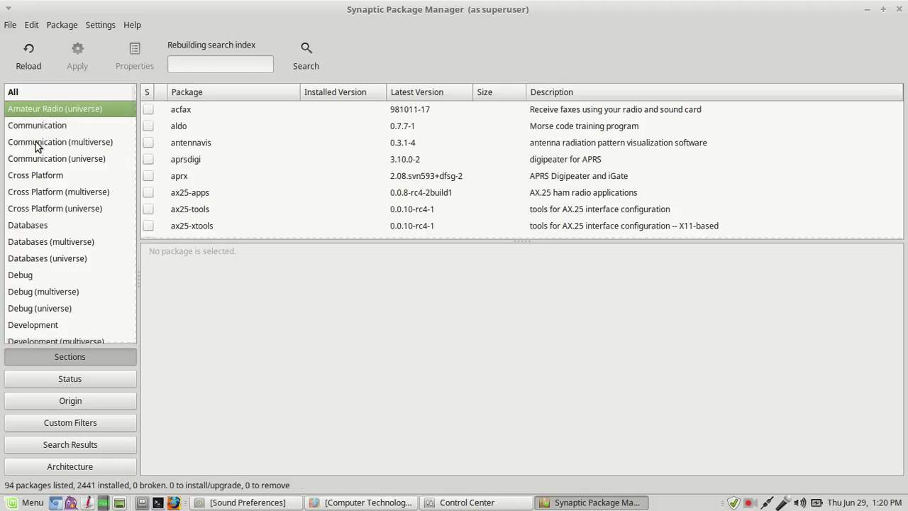
click(36, 142)
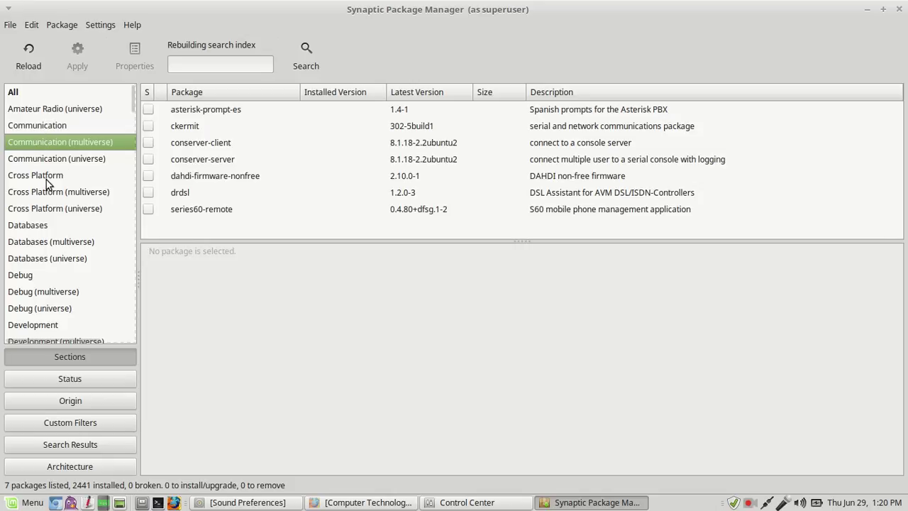
click(44, 177)
click(50, 141)
click(44, 125)
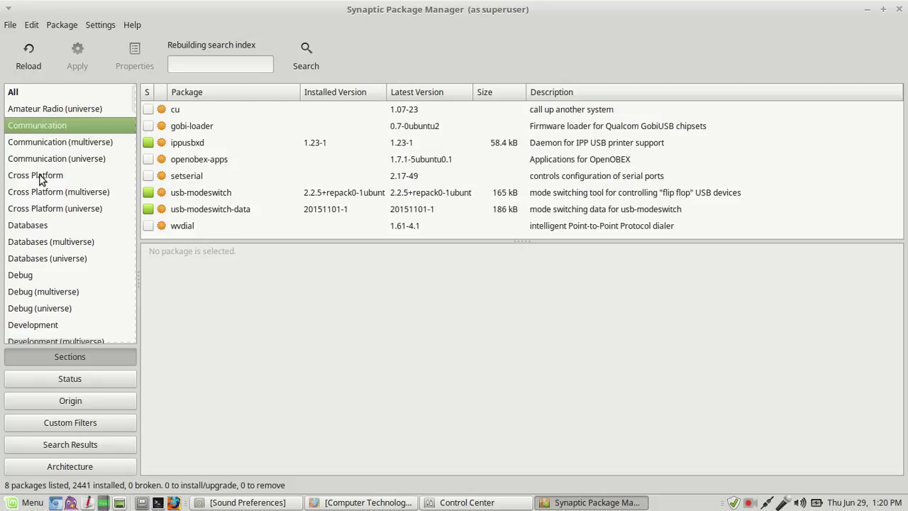
click(44, 226)
click(30, 243)
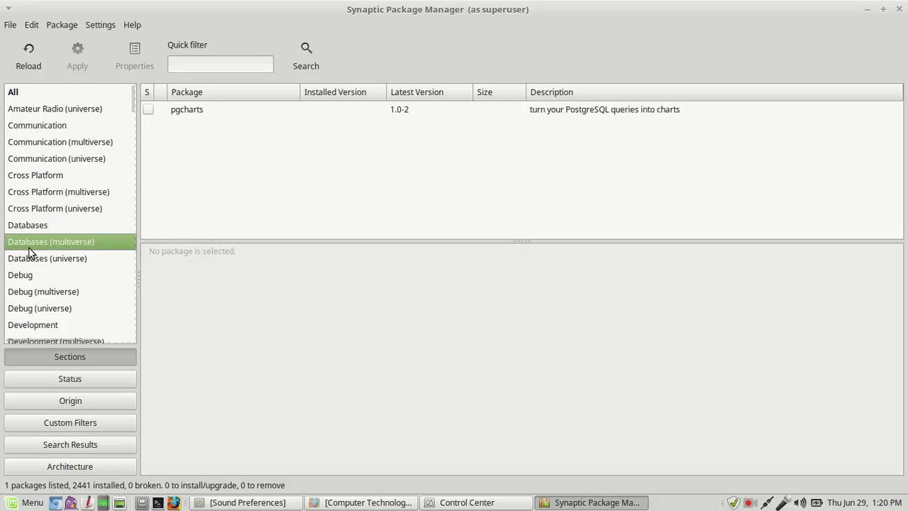
click(16, 277)
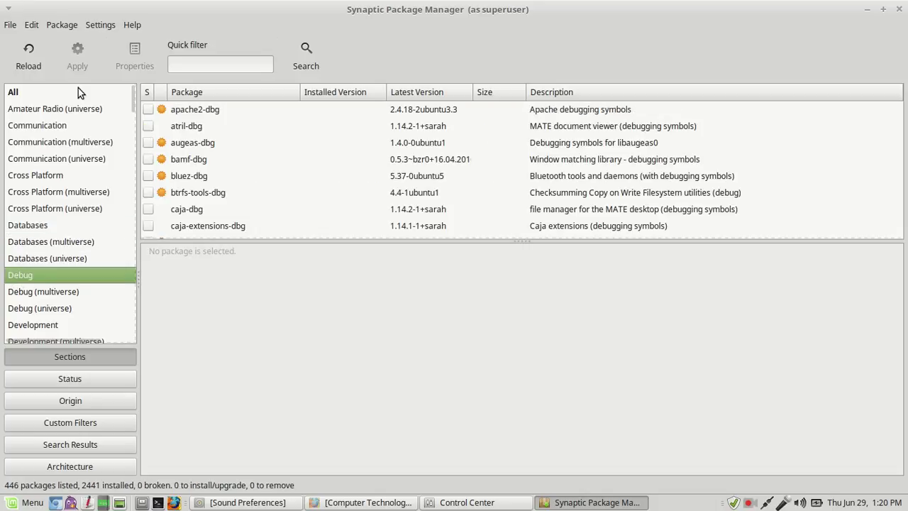
click(50, 109)
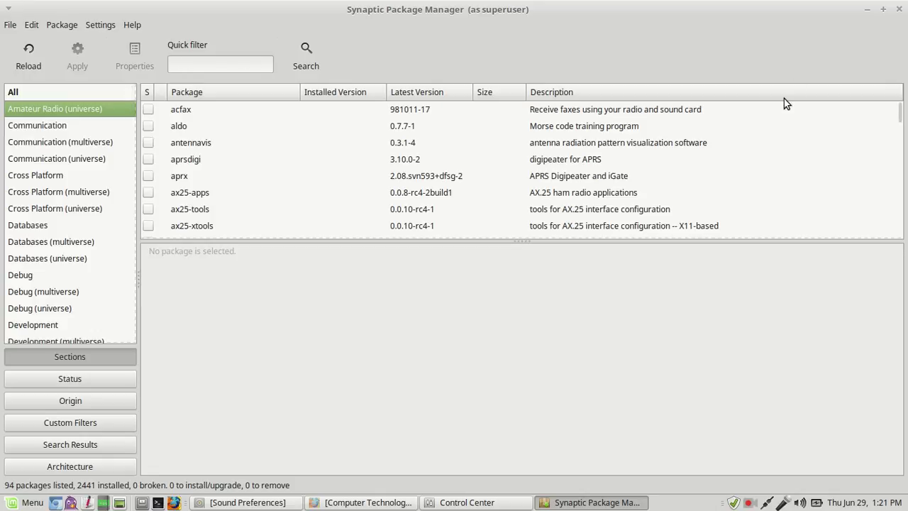
Quick-filter Synaptic for 'filezilla', dismiss the Search dialog, and reload the package information.
text(filezilla)
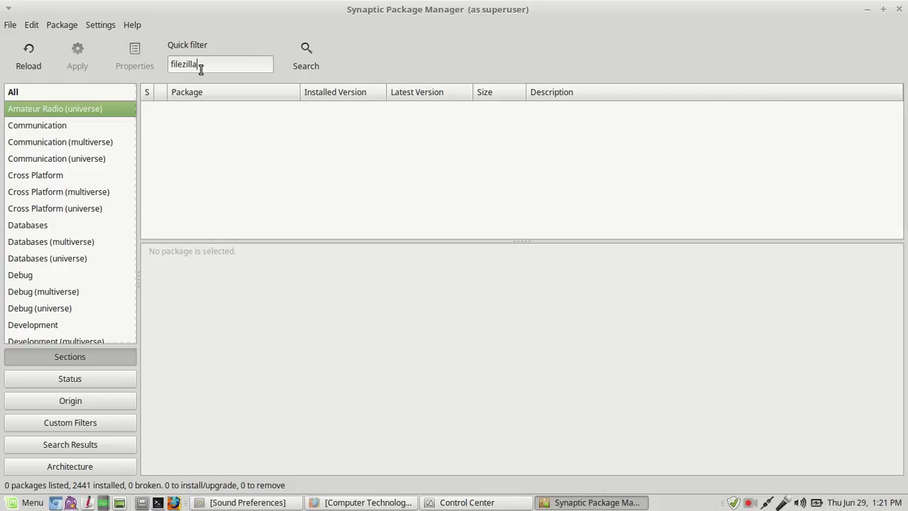
click(306, 59)
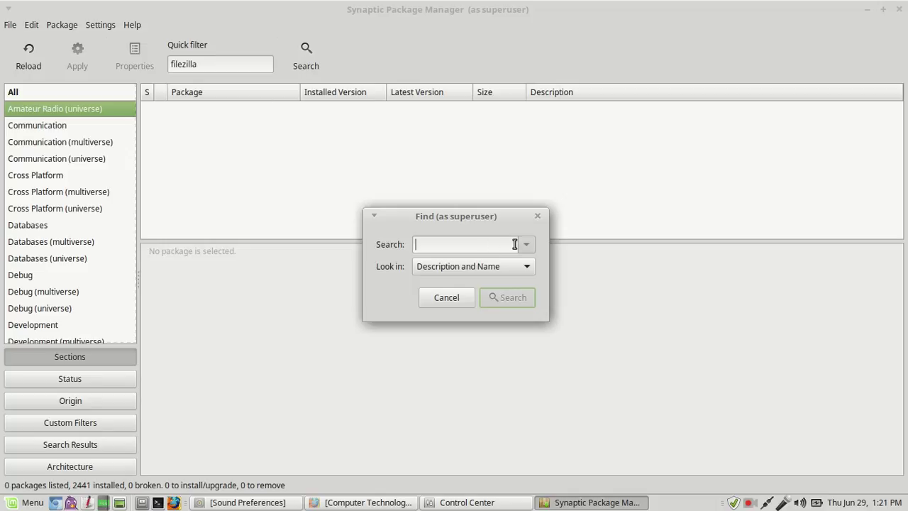
click(538, 216)
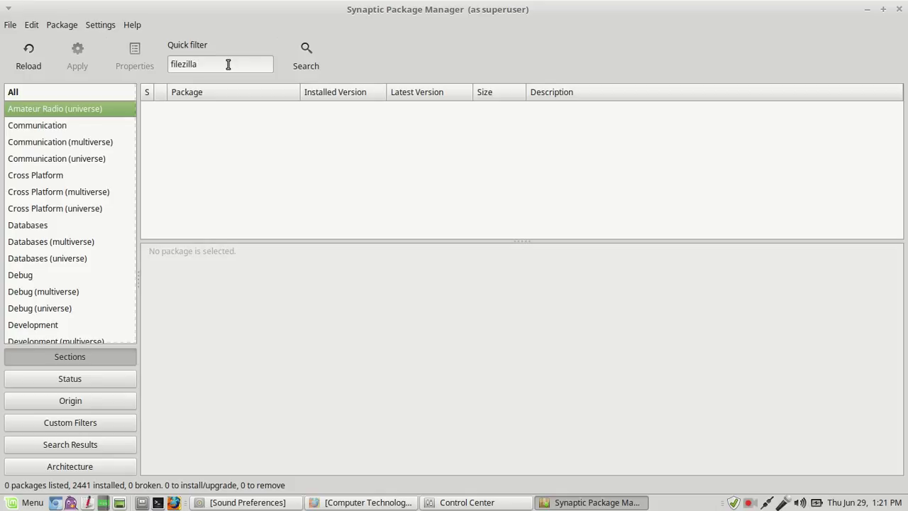
click(30, 60)
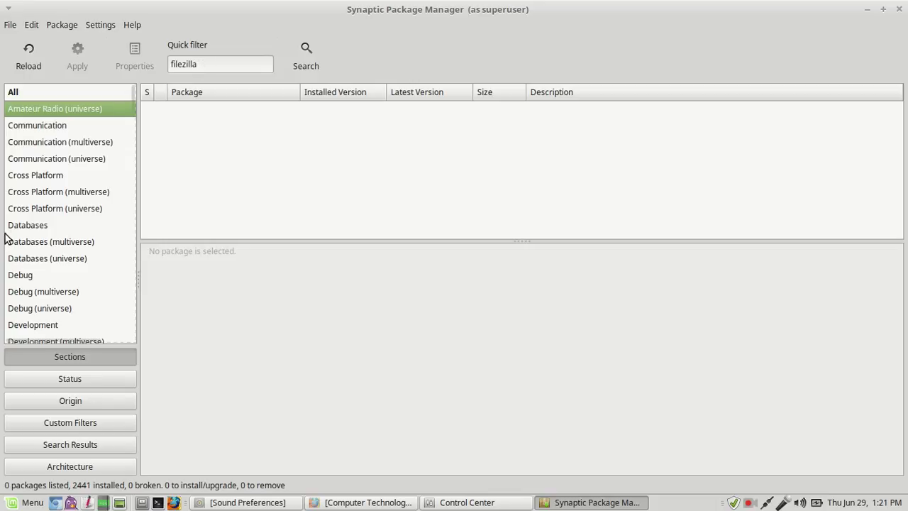
Scroll through the lists after the reload; 'filezilla' still shows 0 packages.
scroll(33, 217, down, 15)
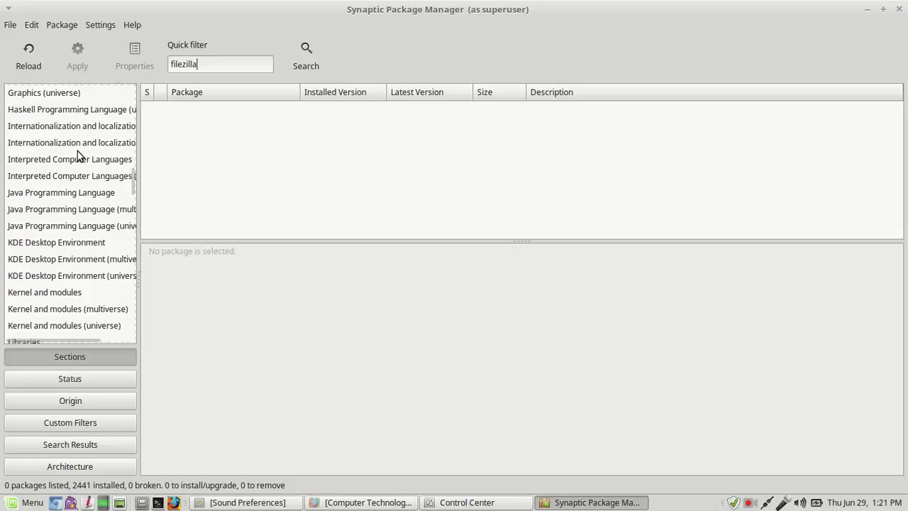
scroll(77, 164, up, 1)
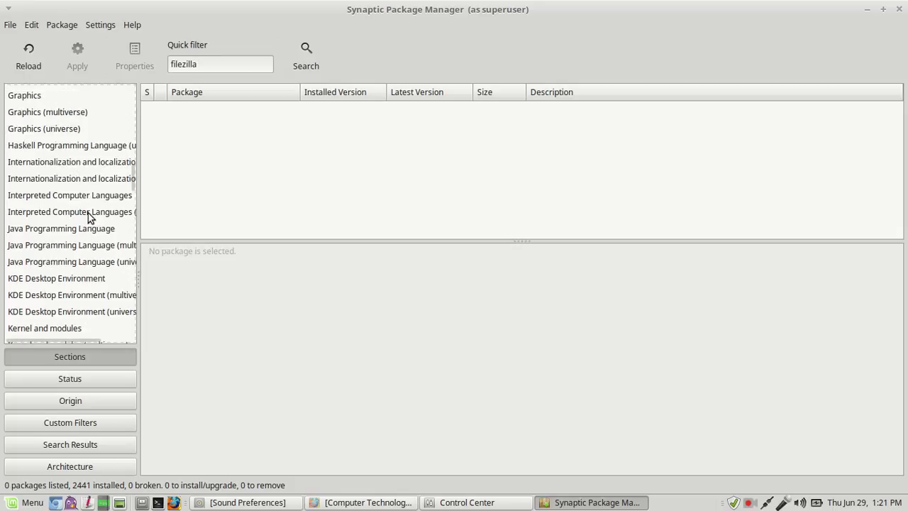
scroll(62, 189, down, 4)
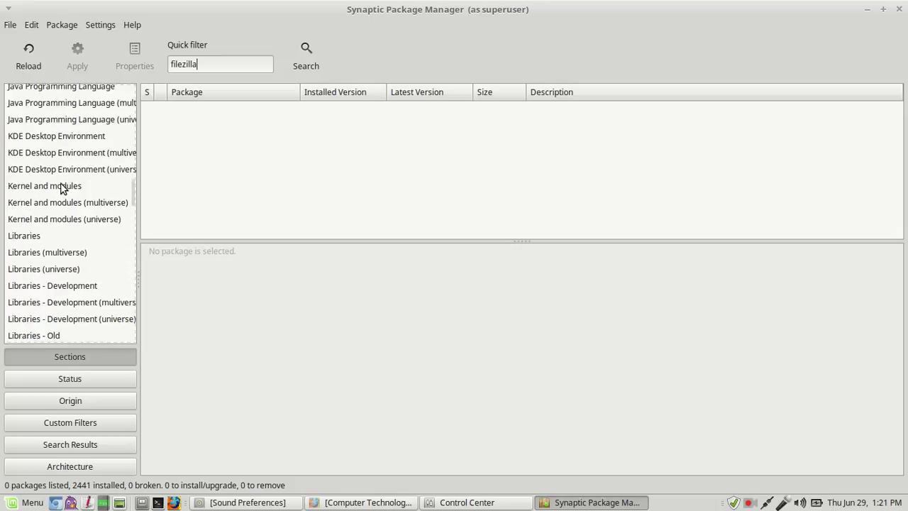
scroll(72, 186, down, 10)
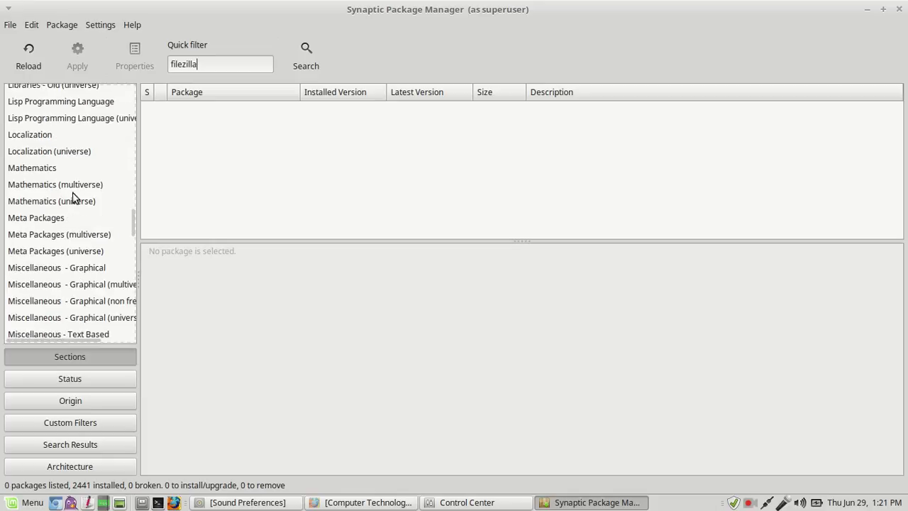
scroll(79, 192, down, 10)
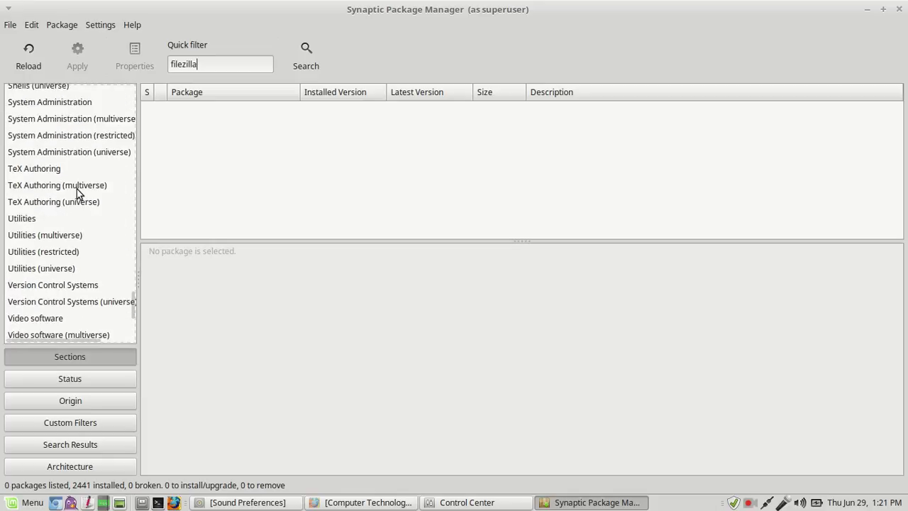
scroll(78, 194, up, 20)
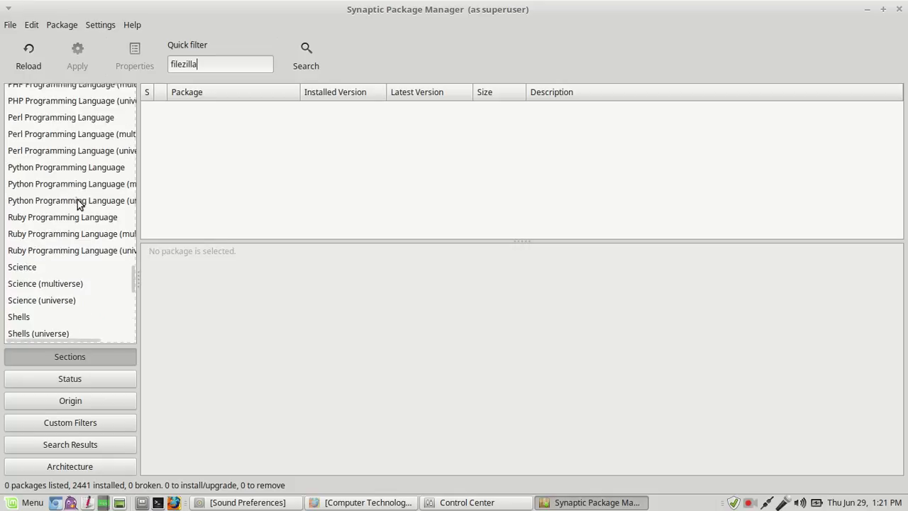
scroll(78, 196, up, 20)
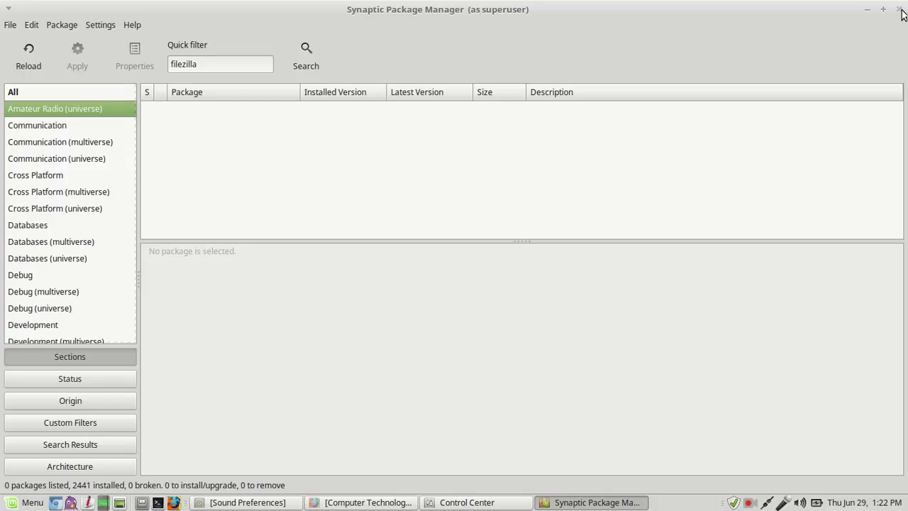
Close Synaptic and launch Software Manager from Control Center, entering the administrator password.
click(901, 10)
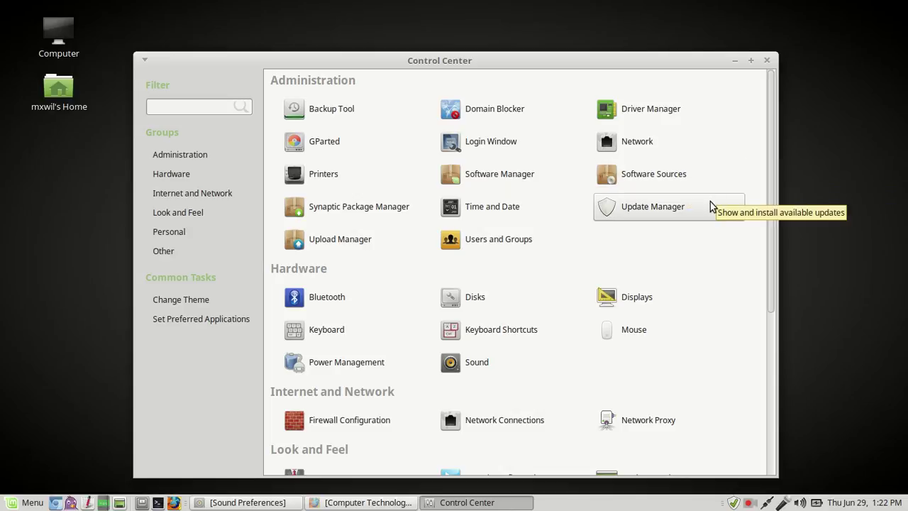
click(508, 178)
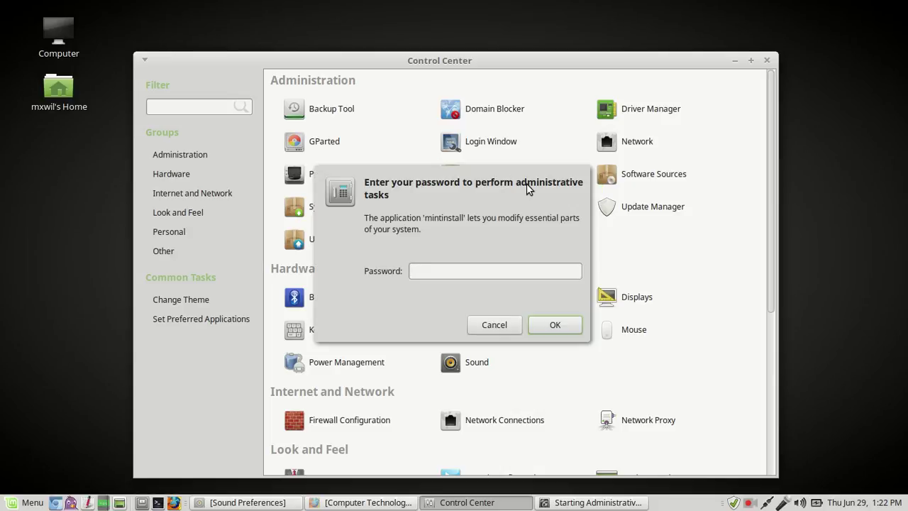
text(•••••••••)
key(Return)
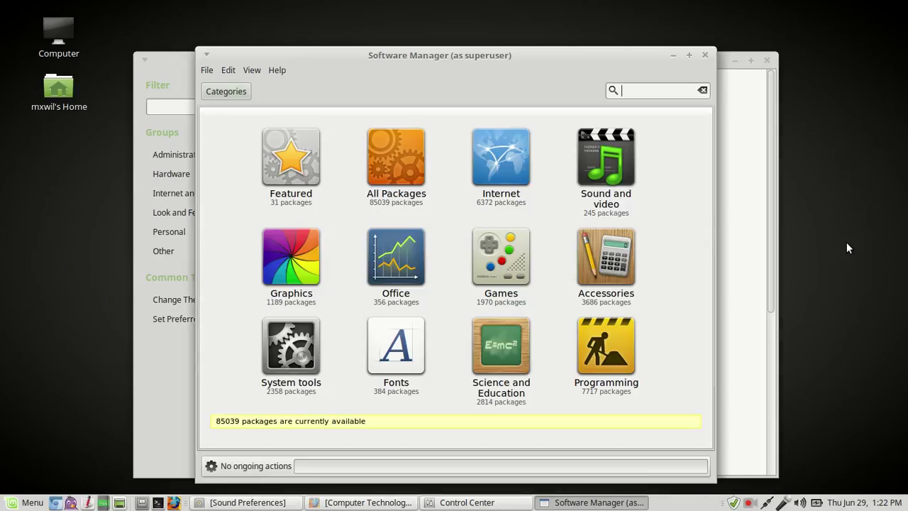
Search Software Manager for 'filezilla' and open the Filezilla result, which shows Installed.
click(642, 87)
text(filezilla)
key(Return)
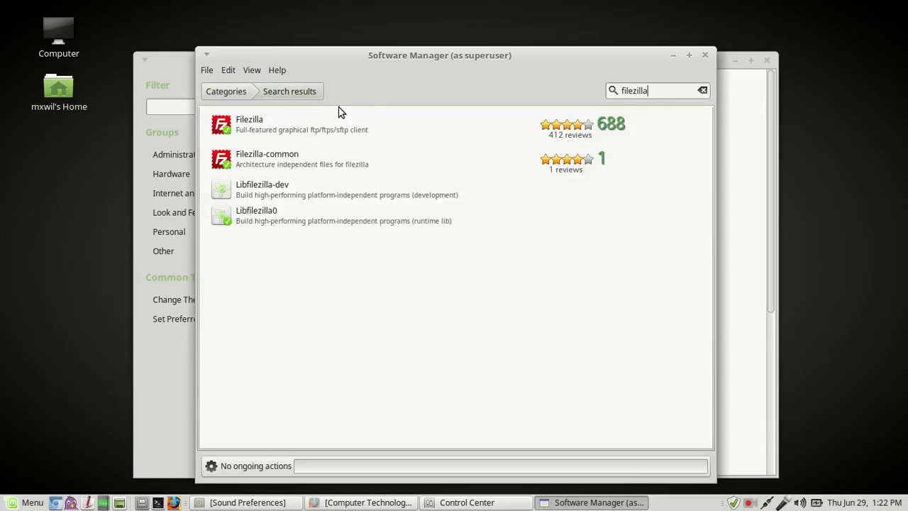
click(339, 125)
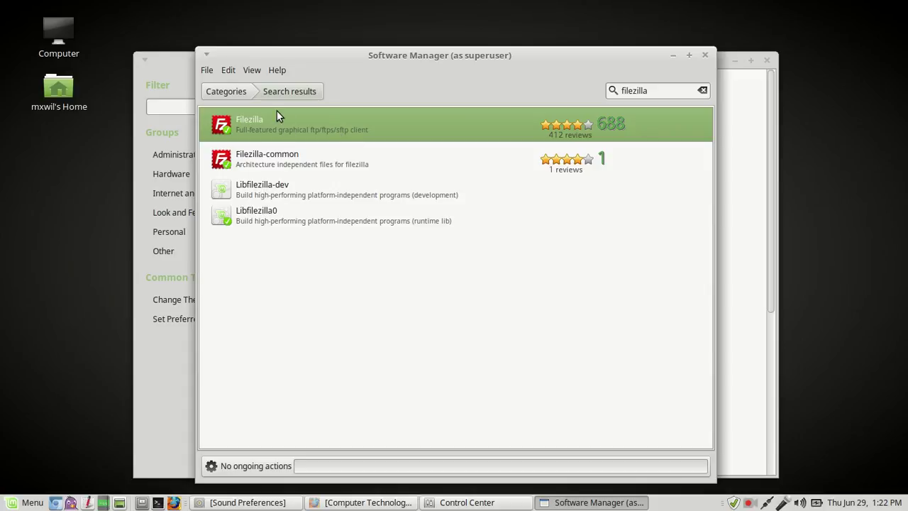
double_click(320, 124)
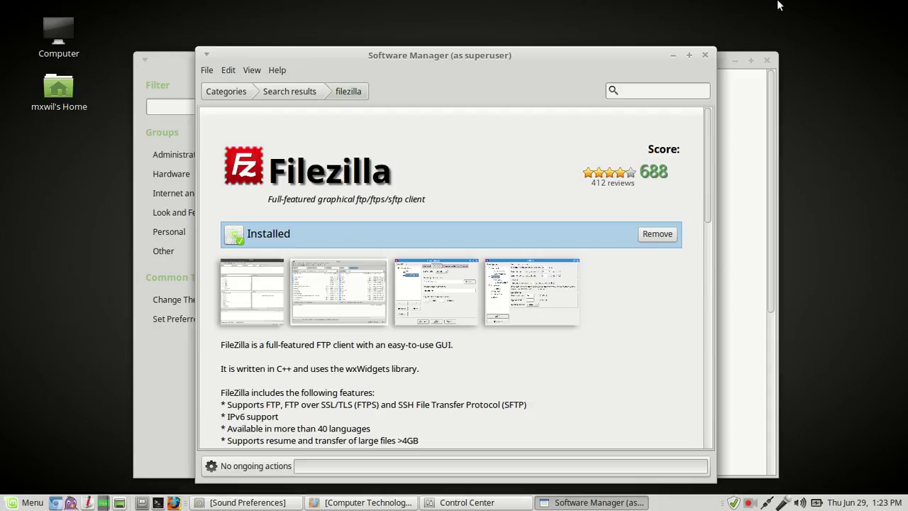
Close both Software Manager and Control Center to return to the desktop.
click(706, 56)
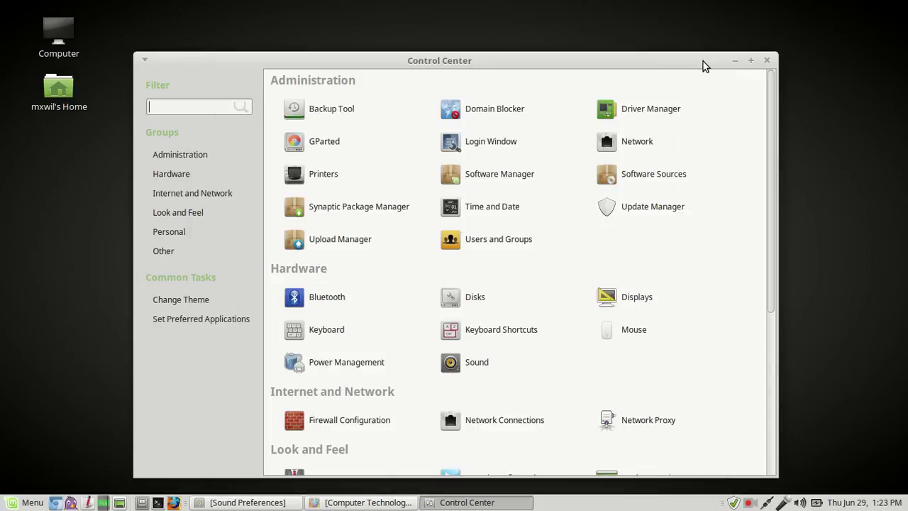
click(769, 62)
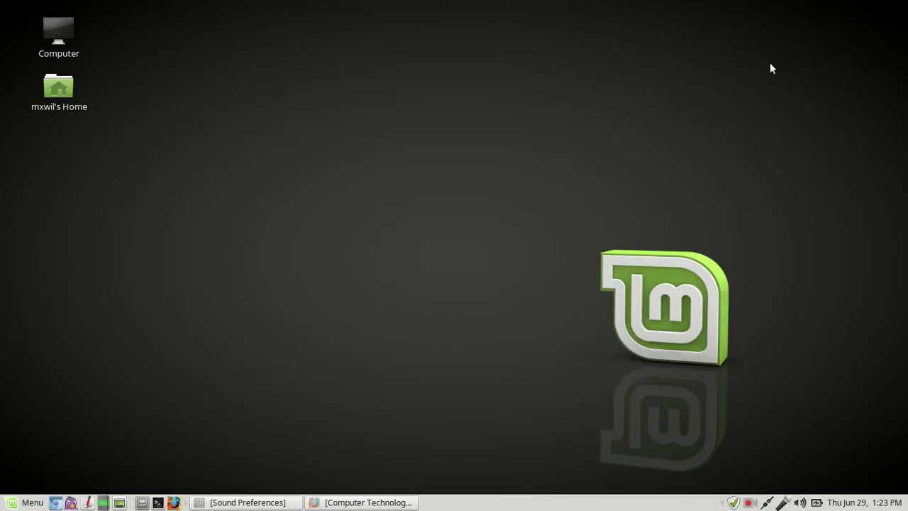